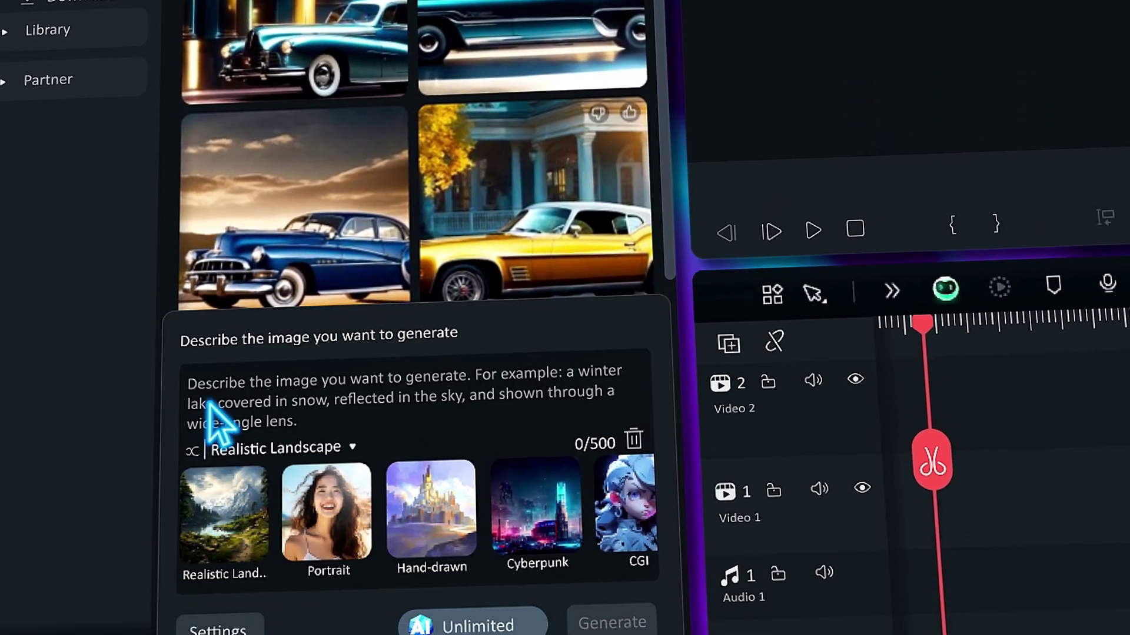
# - Enter an AI image prompt for an ultra-realistic Marvel Black Panther in action with a cinematic background and a high-resolution 32k camera
pyautogui.click(213, 624)
pyautogui.write("An ultra-realistic Marvel Black Panther in action, a cinematic background. The lighting should highlight the black panther's features, creating a play of light and shadow that adds depth to the image.")
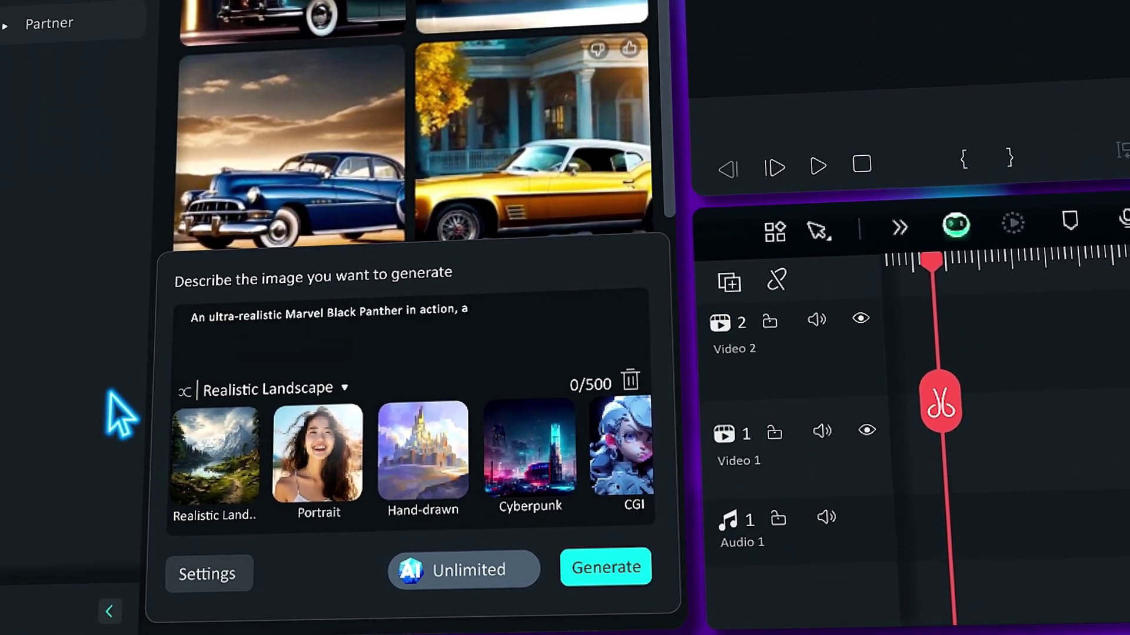
pyautogui.write(' Use a high-resolution 32k camera.')
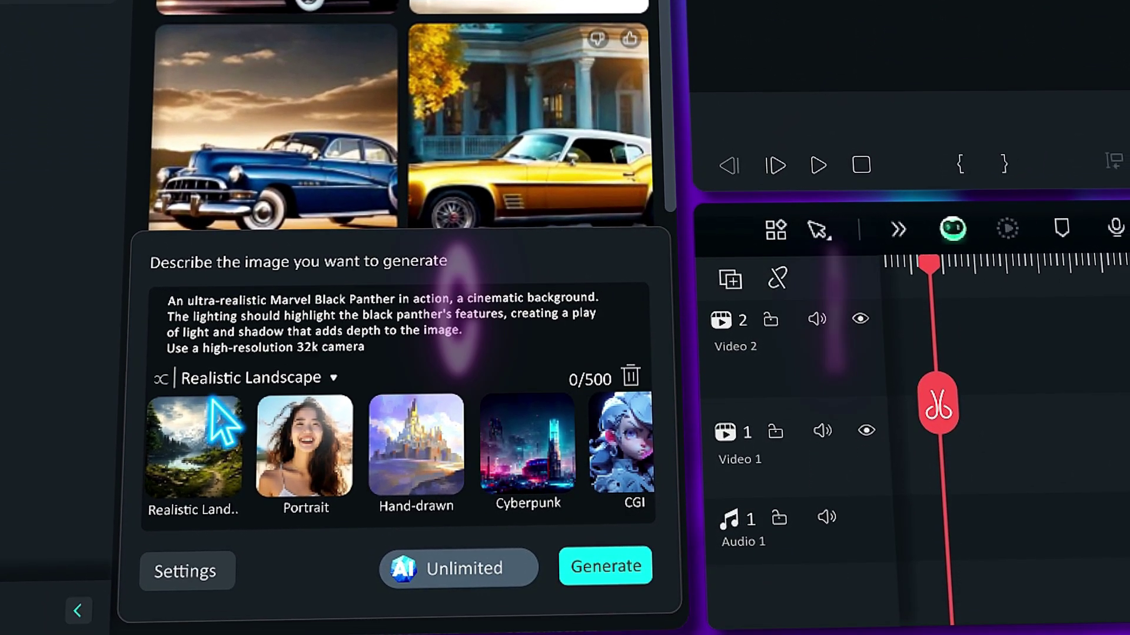
pyautogui.click(527, 447)
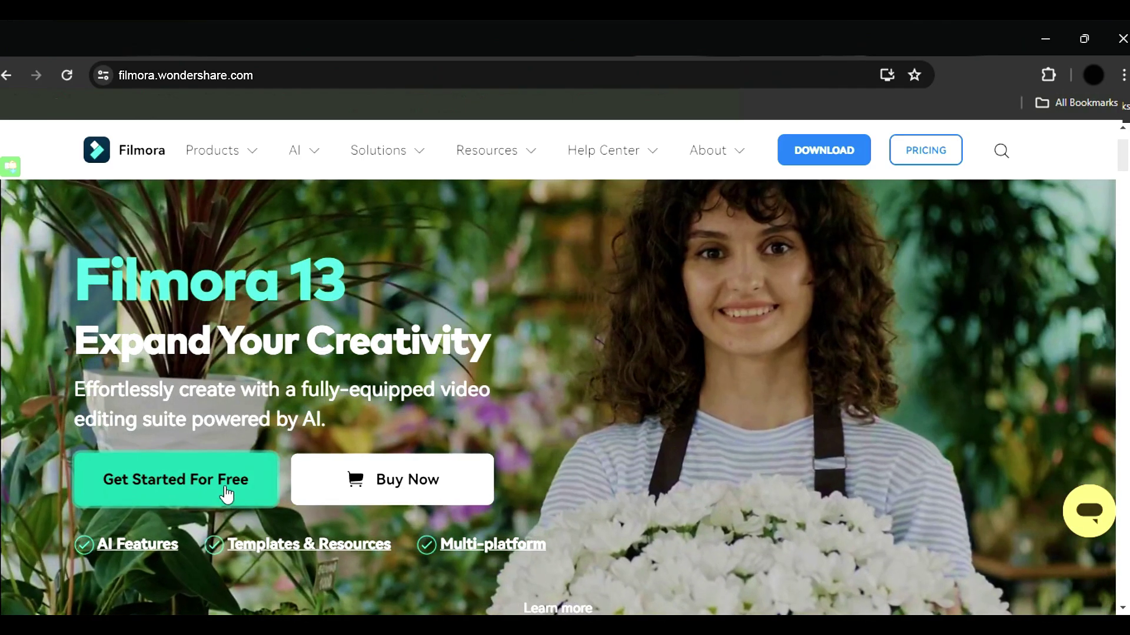
# - Switch to the browser and download the free Filmora 13 installer from filmora.wondershare.com
pyautogui.click(226, 493)
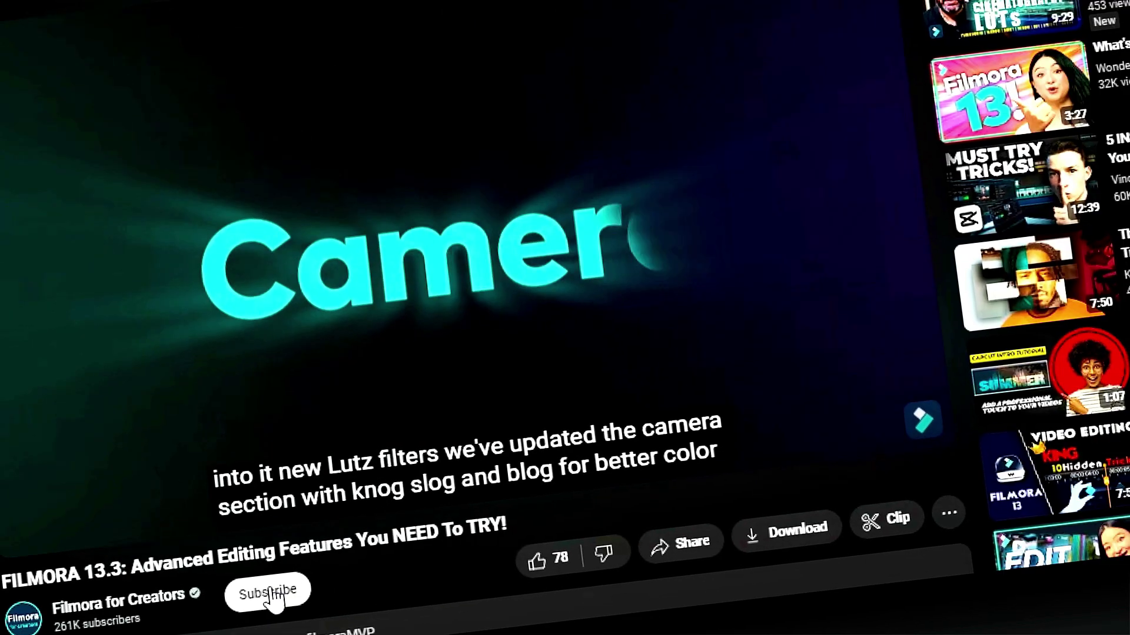
pyautogui.click(271, 590)
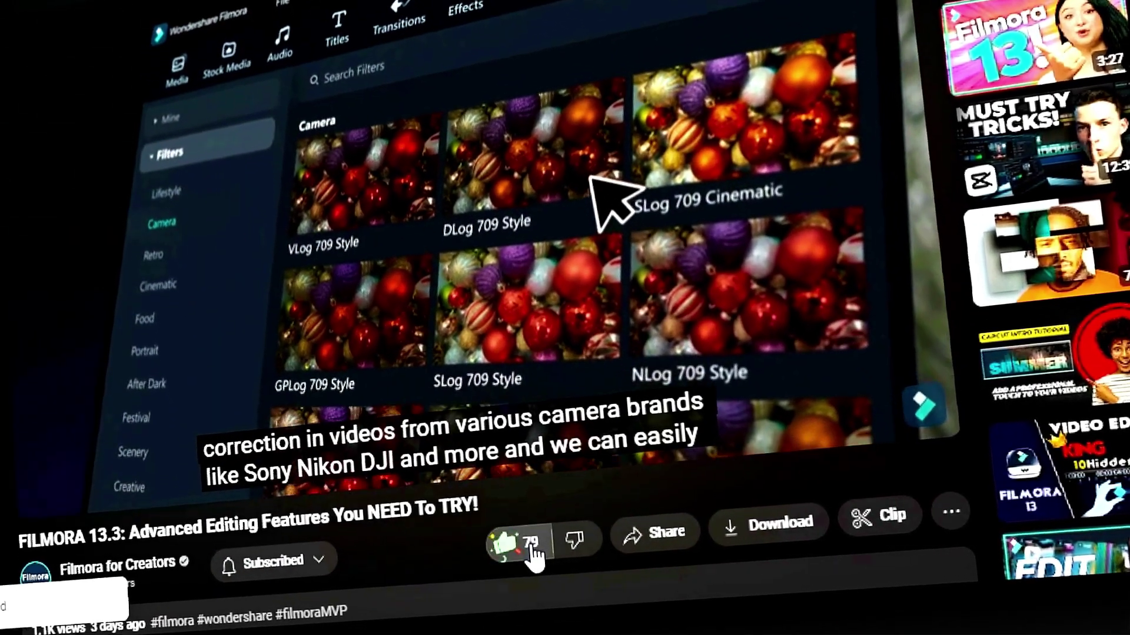
# - Like the YouTube video "FILMORA 13.3: Advanced Editing Features You NEED To TRY!"
pyautogui.click(542, 547)
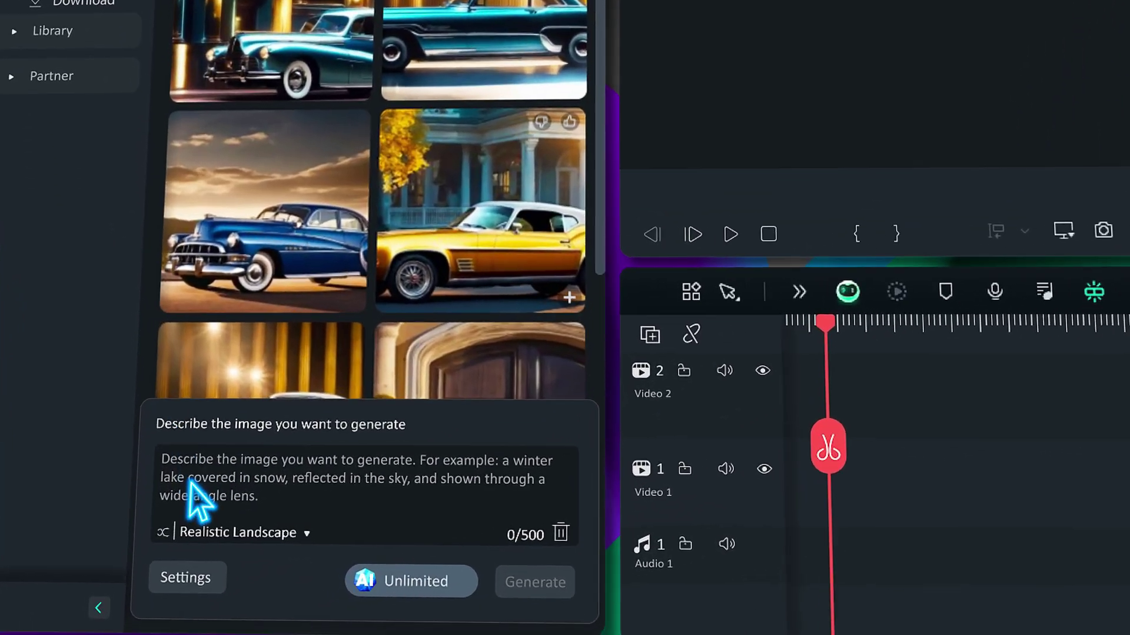
# - Open the AI Image tool in the stock media library of Filmora
pyautogui.click(235, 535)
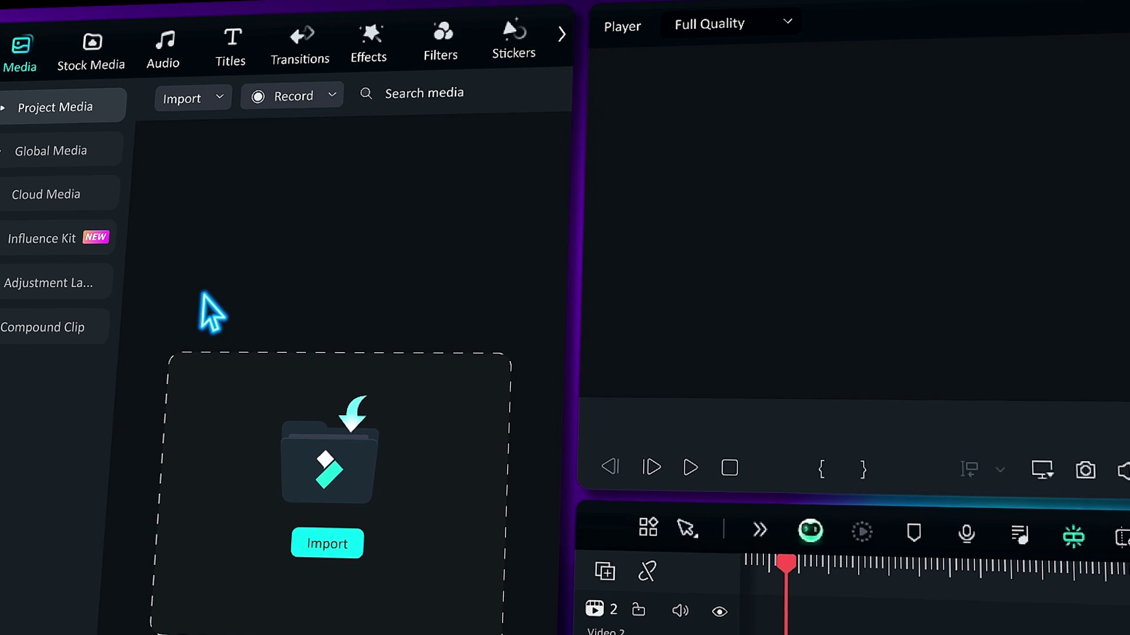
pyautogui.click(94, 54)
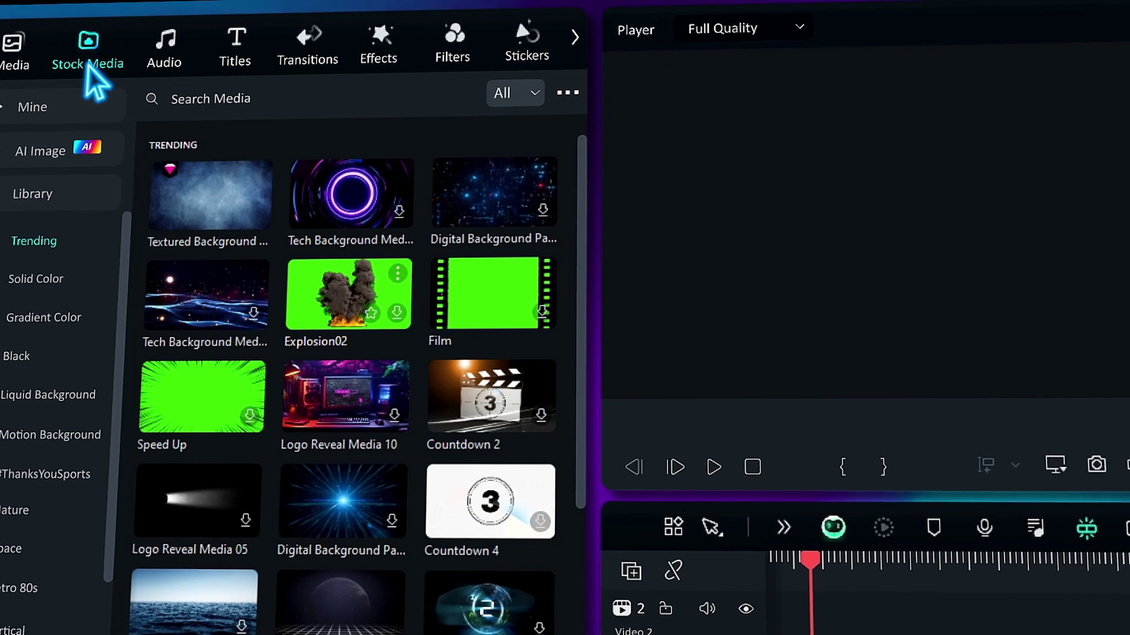
pyautogui.click(59, 154)
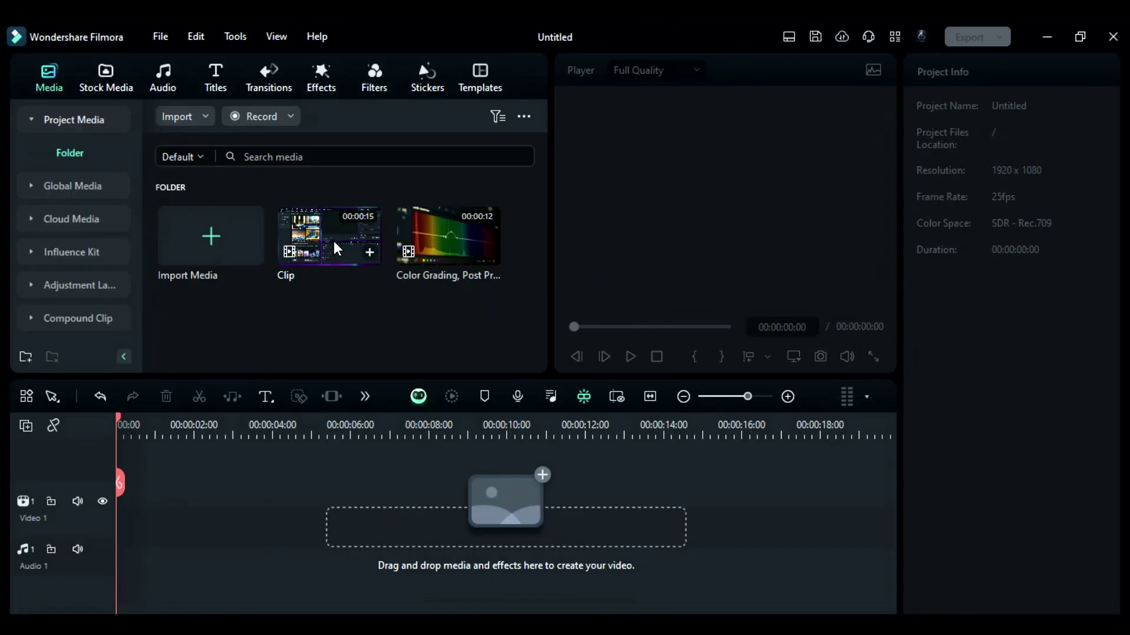
# - Place Clip on the timeline and add the Boris FX Stylize effect BCC Cast Shadow above it, spanning the clip's full length
pyautogui.moveTo(335, 247); pyautogui.dragTo(130, 523)
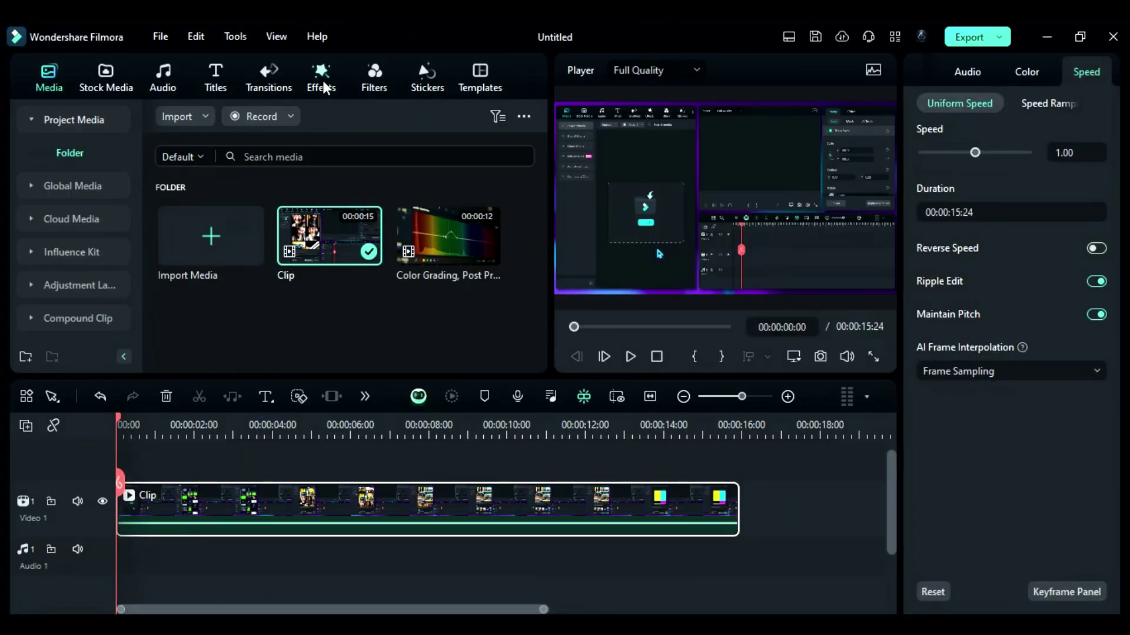
pyautogui.click(319, 87)
pyautogui.moveTo(134, 156); pyautogui.dragTo(143, 328)
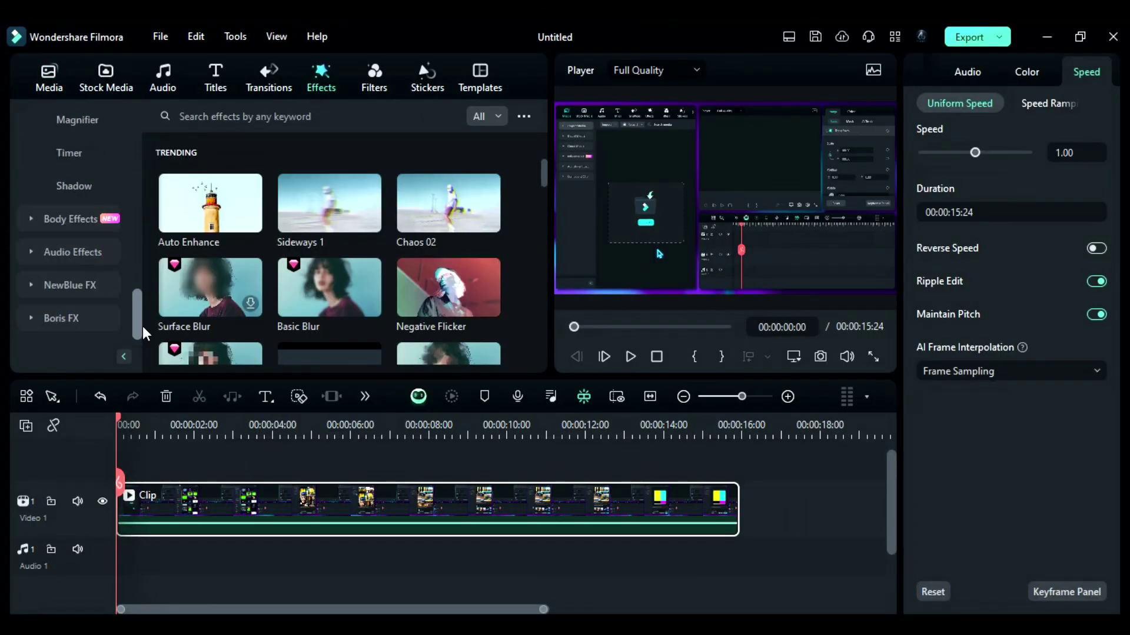
pyautogui.click(36, 317)
pyautogui.moveTo(137, 190); pyautogui.dragTo(136, 256)
pyautogui.click(91, 225)
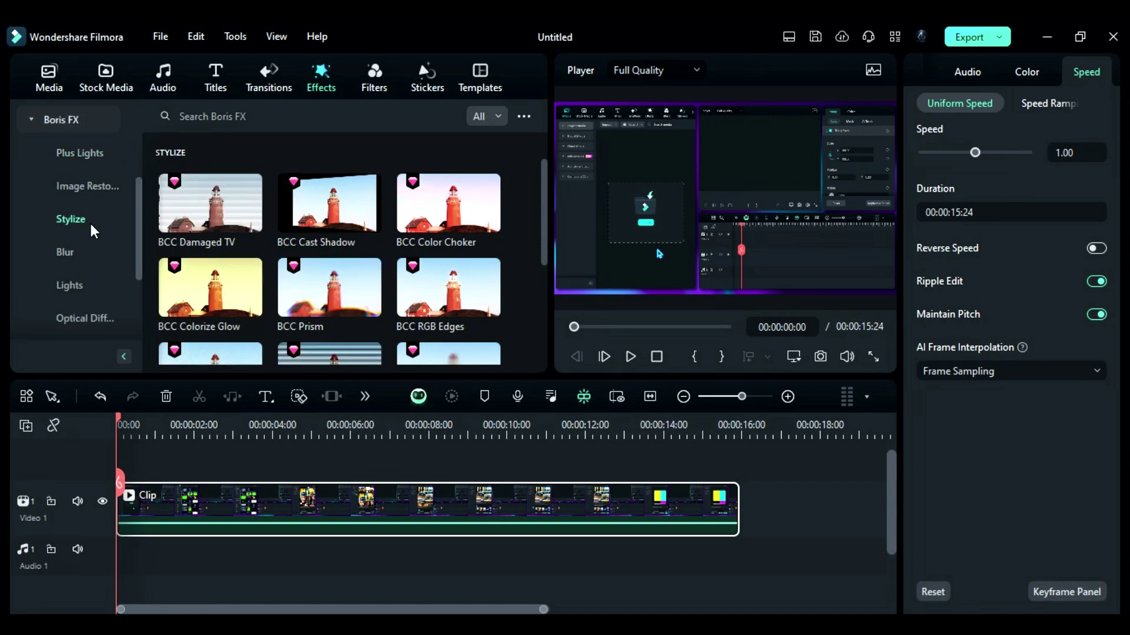
pyautogui.moveTo(304, 211); pyautogui.dragTo(285, 461)
pyautogui.moveTo(309, 503); pyautogui.dragTo(739, 503)
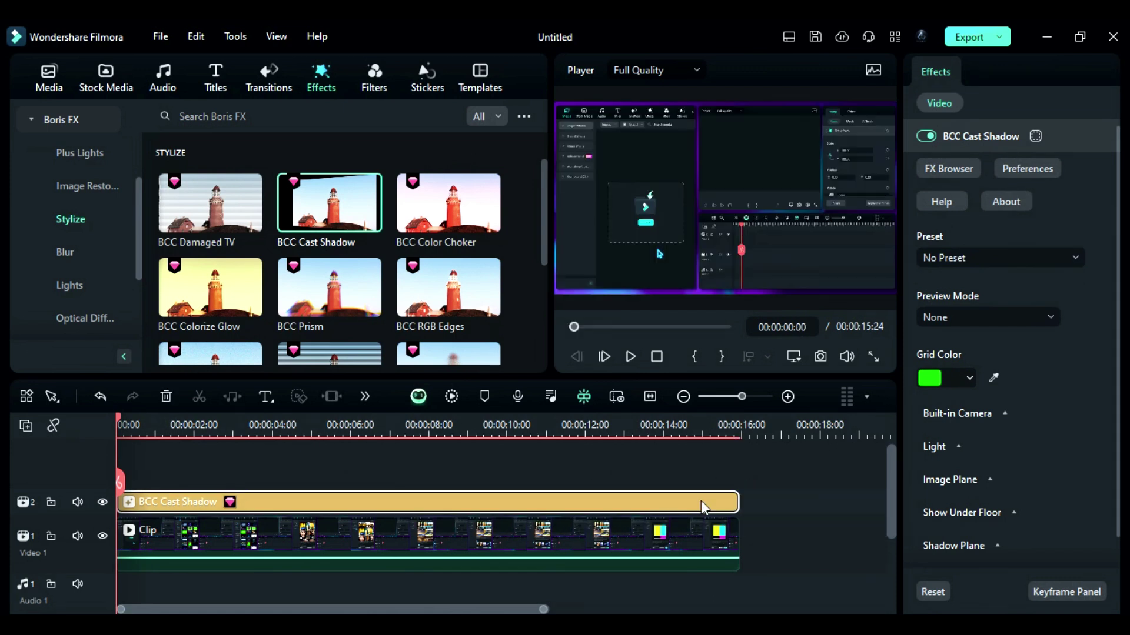
# - Set Lock To to None in the Image Plane settings of the BCC Cast Shadow effect
pyautogui.click(994, 482)
pyautogui.scroll(-6, 1113, 365)
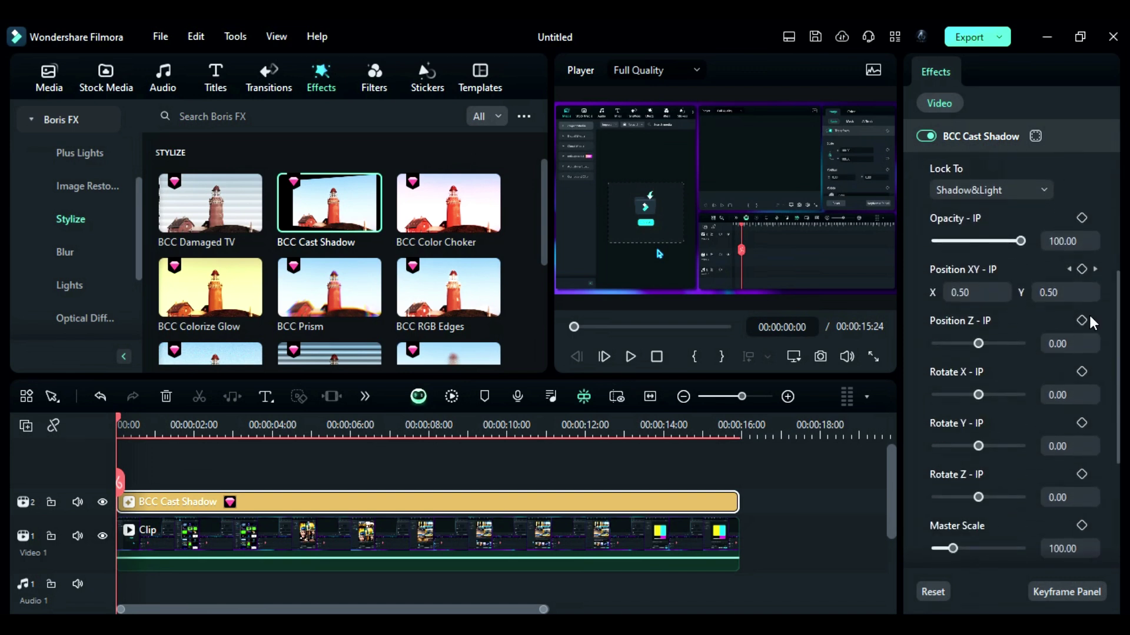
pyautogui.click(1046, 188)
pyautogui.click(950, 220)
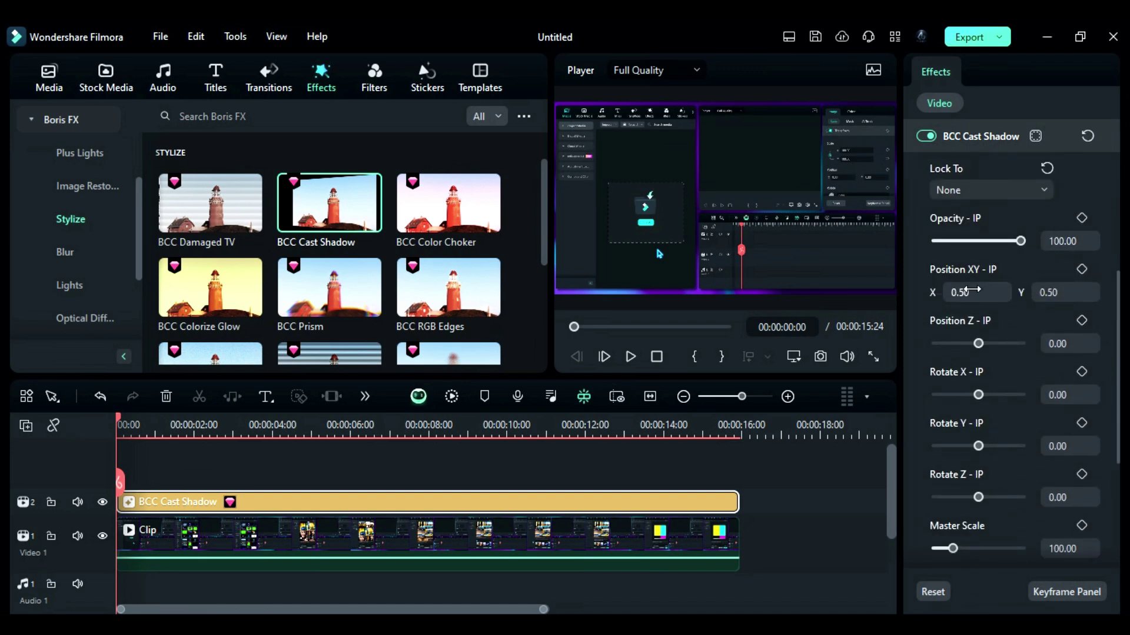
# - Add keyframes at 00:00:00:00 for the image plane's Position XY, Position Z, Rotate X, Rotate Y, Rotate Z and Master Scale
pyautogui.moveTo(970, 290)
pyautogui.mouseDown()
pyautogui.moveTo(1006, 289)
pyautogui.moveTo(971, 292)
pyautogui.mouseUp()
pyautogui.moveTo(979, 344)
pyautogui.mouseDown()
pyautogui.moveTo(996, 343)
pyautogui.moveTo(979, 343)
pyautogui.mouseUp()
pyautogui.moveTo(979, 397); pyautogui.dragTo(980, 398)
pyautogui.moveTo(981, 447)
pyautogui.mouseDown()
pyautogui.moveTo(996, 448)
pyautogui.moveTo(981, 448)
pyautogui.mouseUp()
pyautogui.moveTo(980, 500); pyautogui.dragTo(953, 499)
pyautogui.scroll(-1, 979, 503)
pyautogui.scroll(-2, 1008, 505)
pyautogui.moveTo(953, 451)
pyautogui.mouseDown()
pyautogui.moveTo(1031, 452)
pyautogui.moveTo(952, 452)
pyautogui.mouseUp()
pyautogui.moveTo(954, 499)
pyautogui.mouseDown()
pyautogui.moveTo(984, 500)
pyautogui.moveTo(953, 500)
pyautogui.mouseUp()
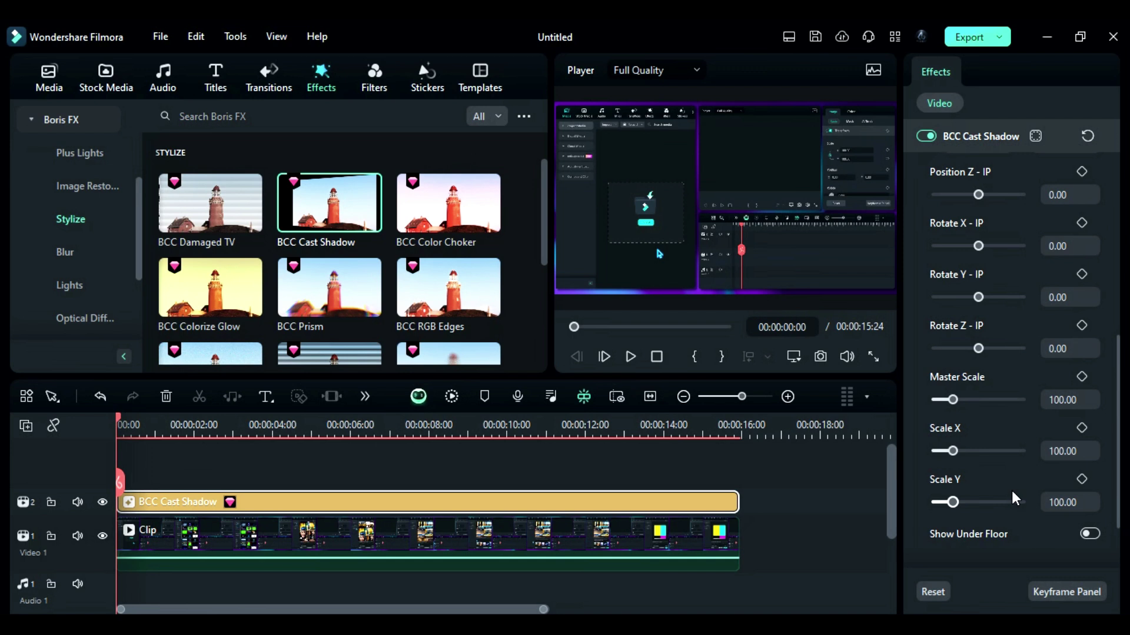
pyautogui.scroll(2, 1111, 411)
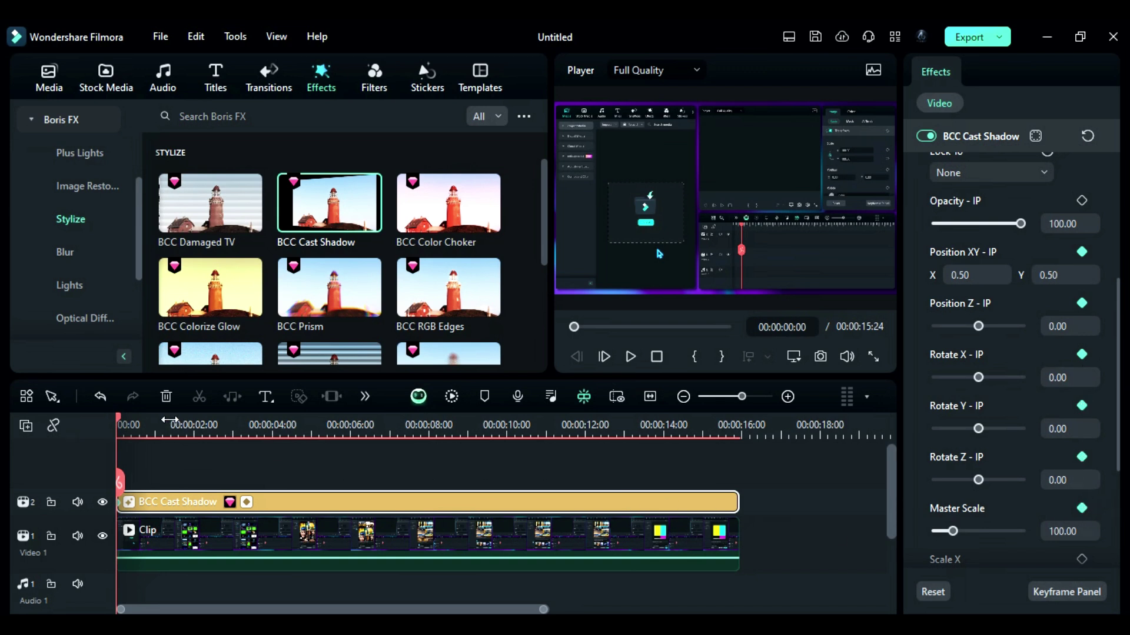
# - At 00:00:05:00, set the image plane's Position Z to -518, Rotate X to -24, Rotate Y to -13 and Rotate Z to -5
pyautogui.moveTo(122, 428); pyautogui.dragTo(311, 428)
pyautogui.moveTo(1072, 325); pyautogui.dragTo(1066, 325)
pyautogui.moveTo(1071, 377); pyautogui.dragTo(1059, 378)
pyautogui.moveTo(1065, 429); pyautogui.dragTo(1058, 429)
pyautogui.moveTo(1072, 474); pyautogui.dragTo(1069, 474)
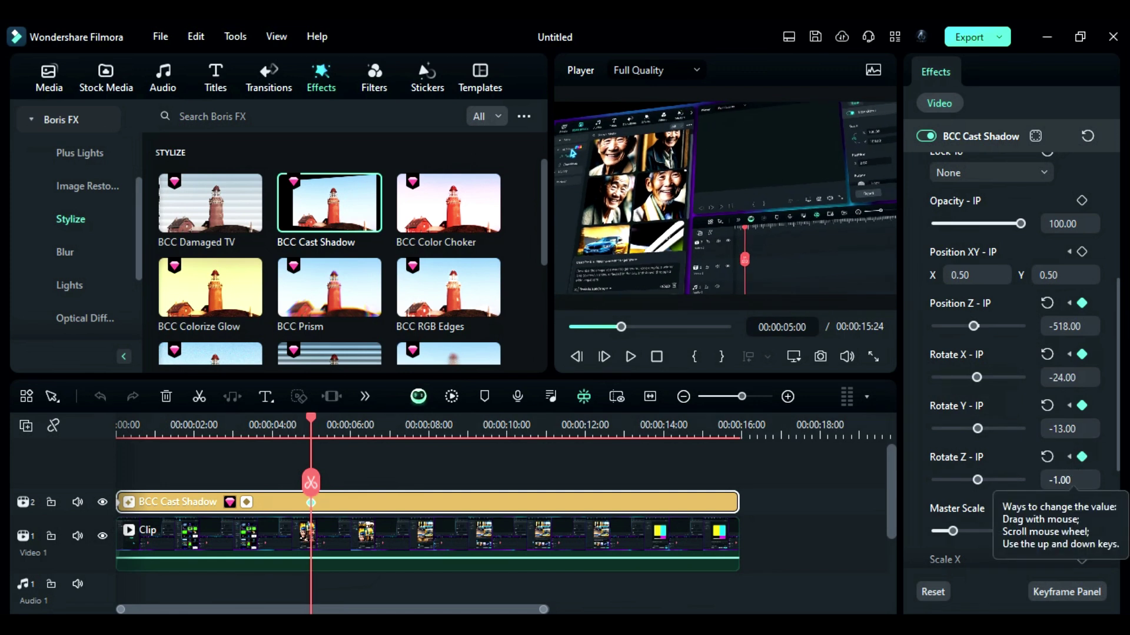
# - Set the image plane's Position X to 0.75, Position Y to 0.30 and Master Scale to 171.6 at the five-second keyframe
pyautogui.moveTo(1063, 532); pyautogui.dragTo(1080, 532)
pyautogui.scroll(4, 989, 323)
pyautogui.scroll(-3, 989, 324)
pyautogui.click(989, 320)
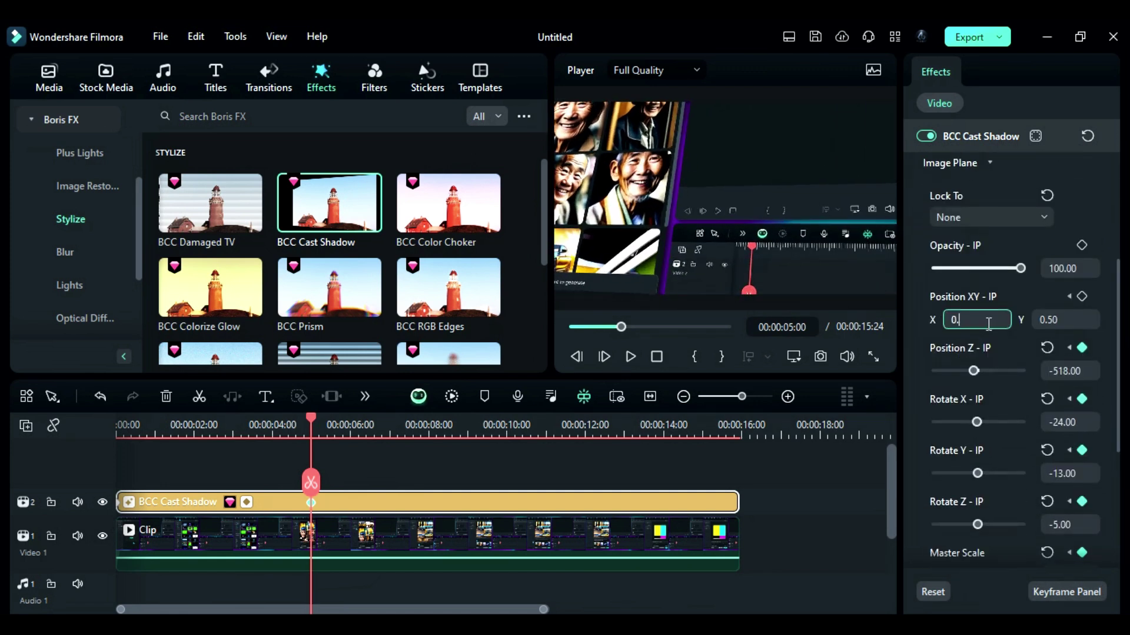
pyautogui.write('0.75')
pyautogui.press('Return')
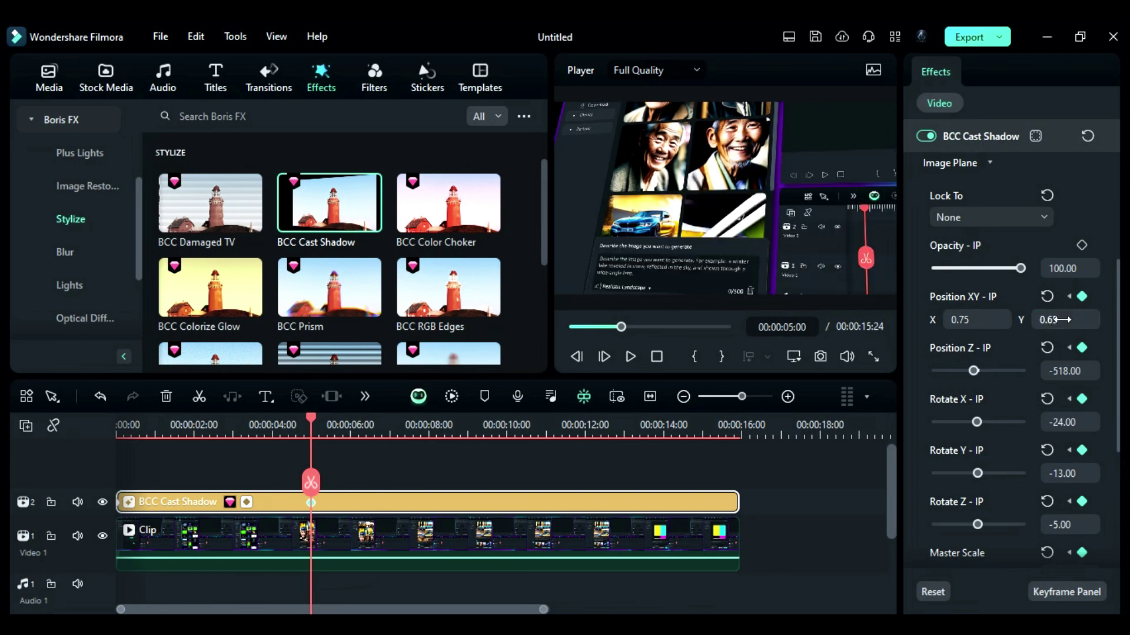
pyautogui.press('Return')
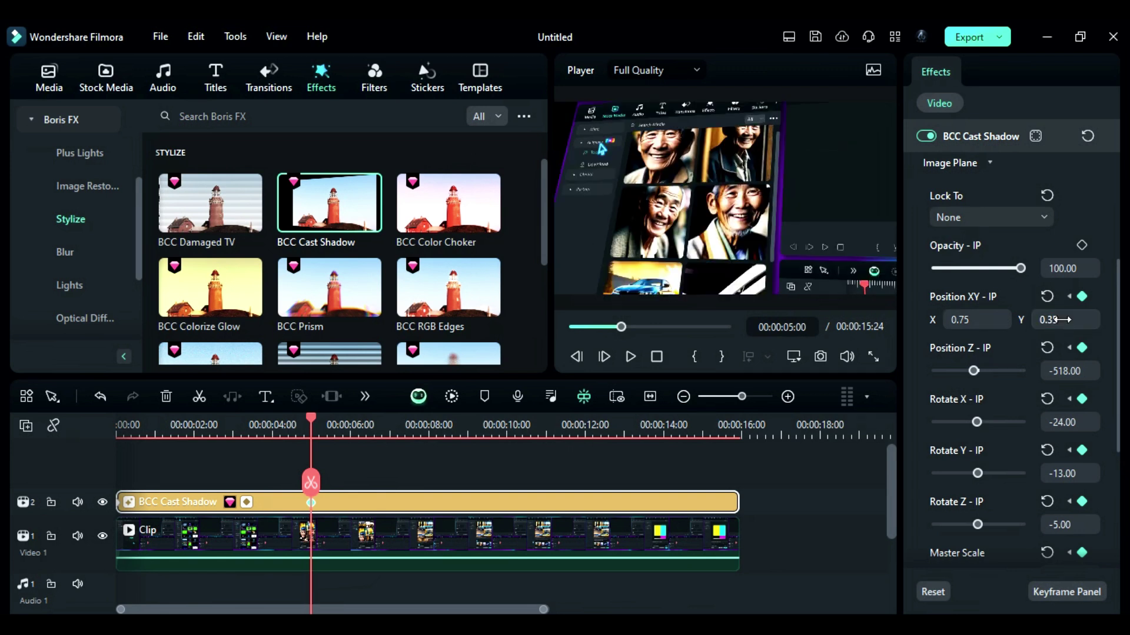
pyautogui.click(1064, 320)
pyautogui.write('.30')
pyautogui.press('Return')
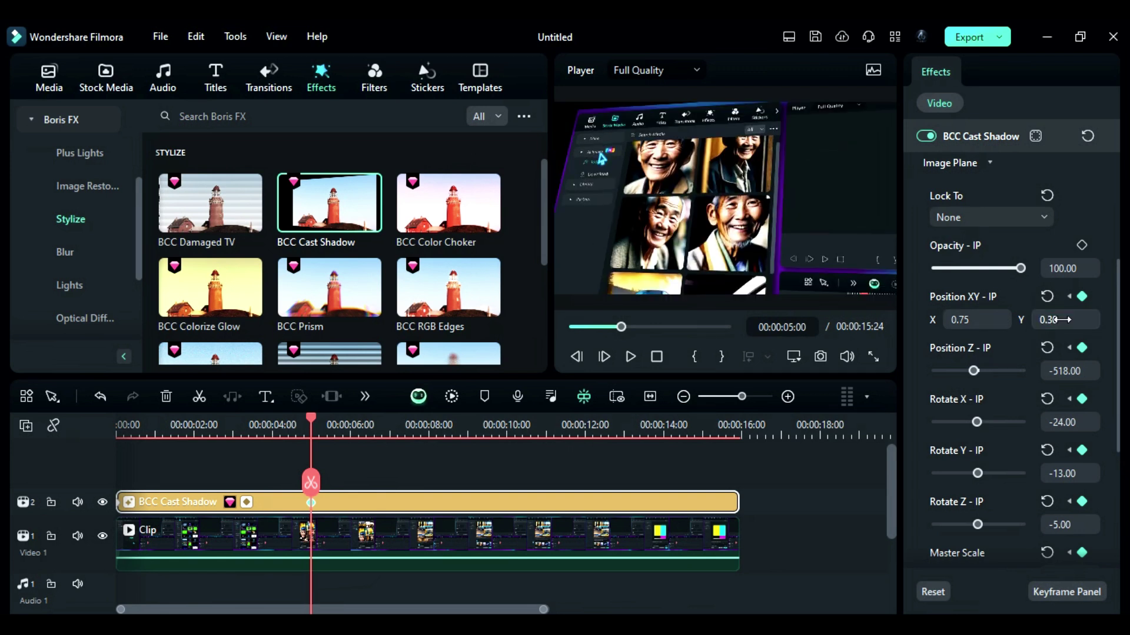
pyautogui.scroll(-2, 1000, 470)
pyautogui.moveTo(961, 504); pyautogui.dragTo(963, 510)
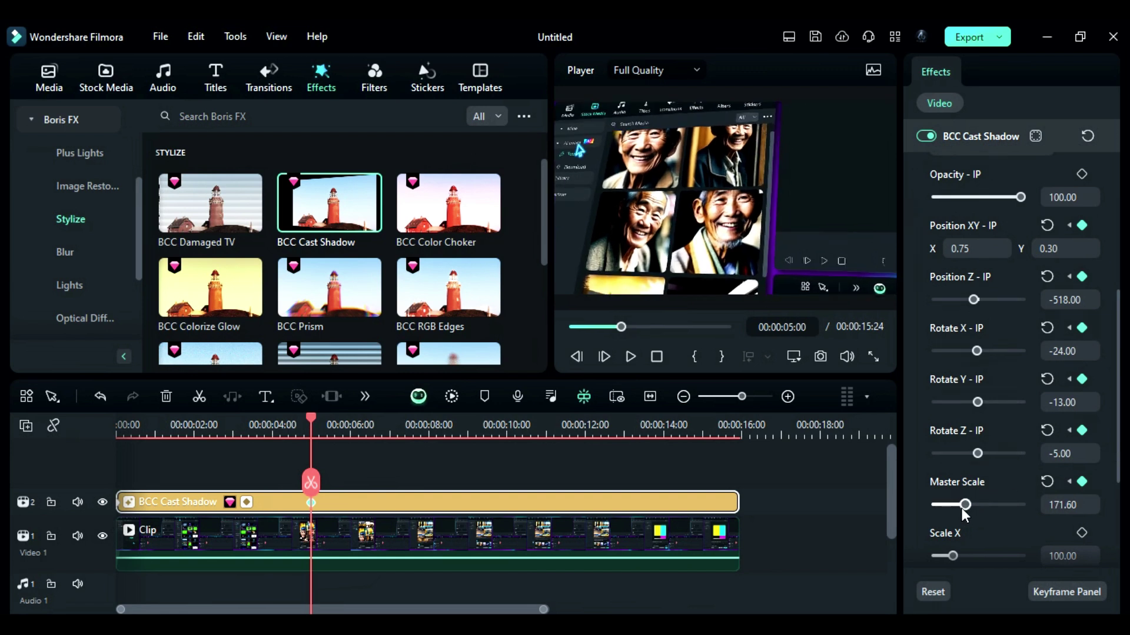
# - At 00:00:10:00, set Position Z to -86, Rotate X to -17, Rotate Y to 7, Rotate Z to 1, Master Scale to 146.6 and Position Y to 0.65
pyautogui.moveTo(311, 425); pyautogui.dragTo(509, 496)
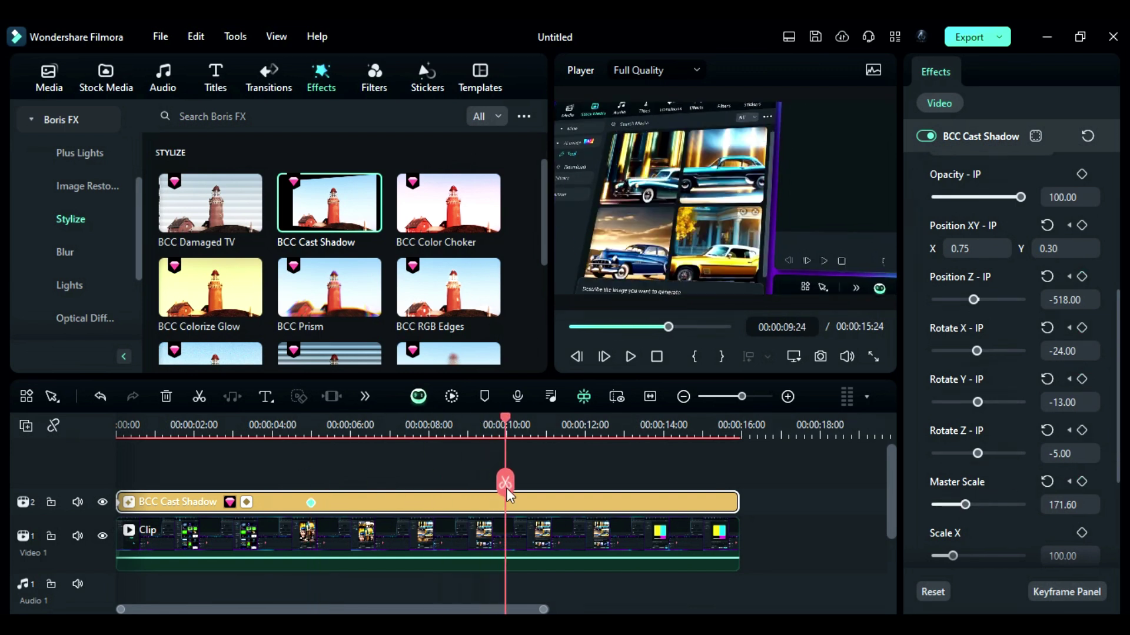
pyautogui.moveTo(507, 418); pyautogui.dragTo(509, 418)
pyautogui.moveTo(1064, 300); pyautogui.dragTo(1100, 300)
pyautogui.moveTo(1064, 351); pyautogui.dragTo(1080, 351)
pyautogui.moveTo(1064, 402); pyautogui.dragTo(1076, 402)
pyautogui.moveTo(1078, 351); pyautogui.dragTo(1066, 352)
pyautogui.moveTo(1063, 454); pyautogui.dragTo(1067, 454)
pyautogui.click(1067, 454)
pyautogui.moveTo(1073, 505); pyautogui.dragTo(1057, 505)
pyautogui.press('Return')
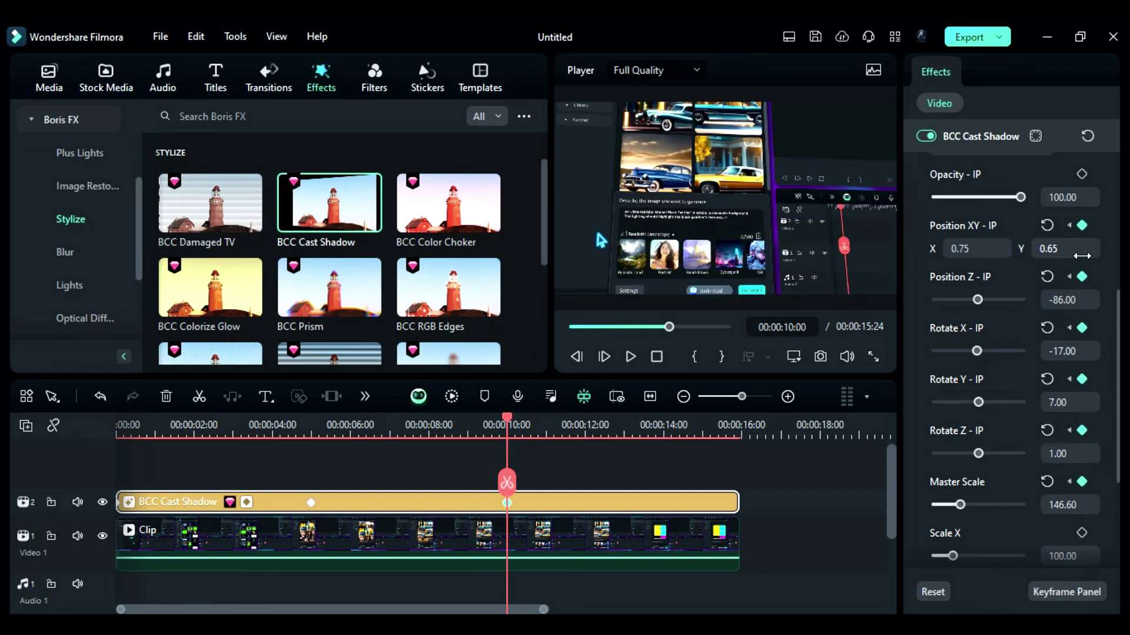
# - At 00:00:15:24, set Position XY to 0.65, 0.50, Position Z to 16, Rotate X to 3, Rotate Y to 21 and Master Scale to 140.6
pyautogui.write('.65')
pyautogui.press('Return')
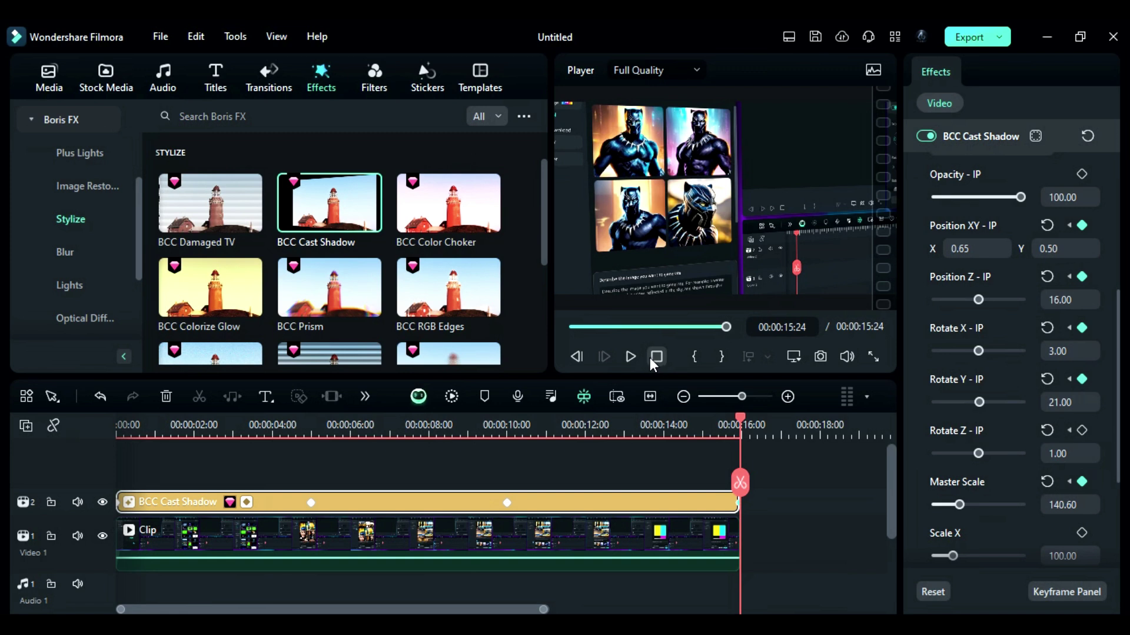
# - Move the BCC Cast Shadow effect up to video track 3 and hide that track
pyautogui.moveTo(198, 506); pyautogui.dragTo(196, 483)
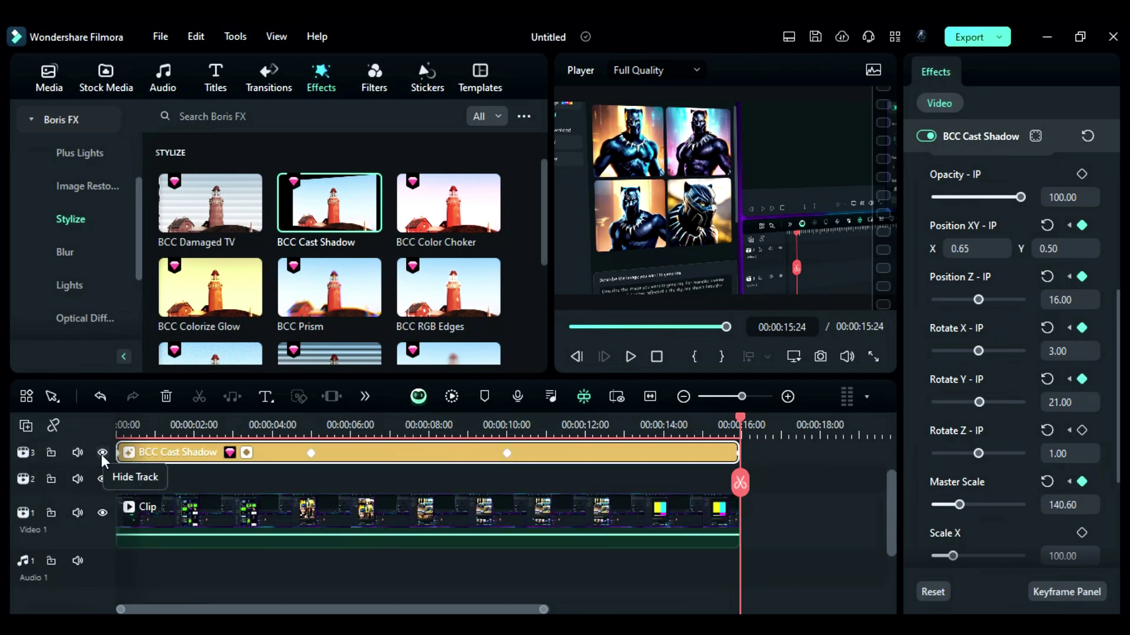
pyautogui.click(101, 453)
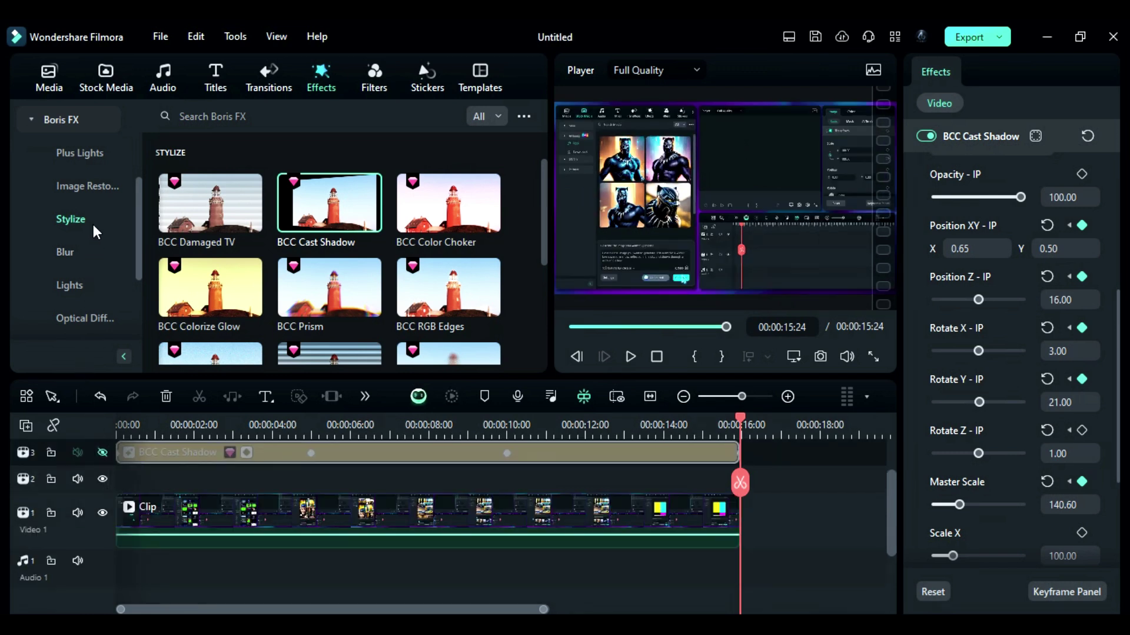
# - Add the Boris FX Plus Lights effect BCC Plus ReLight on video track 2, spanning the clip's full length
pyautogui.click(90, 156)
pyautogui.moveTo(299, 237); pyautogui.dragTo(299, 510)
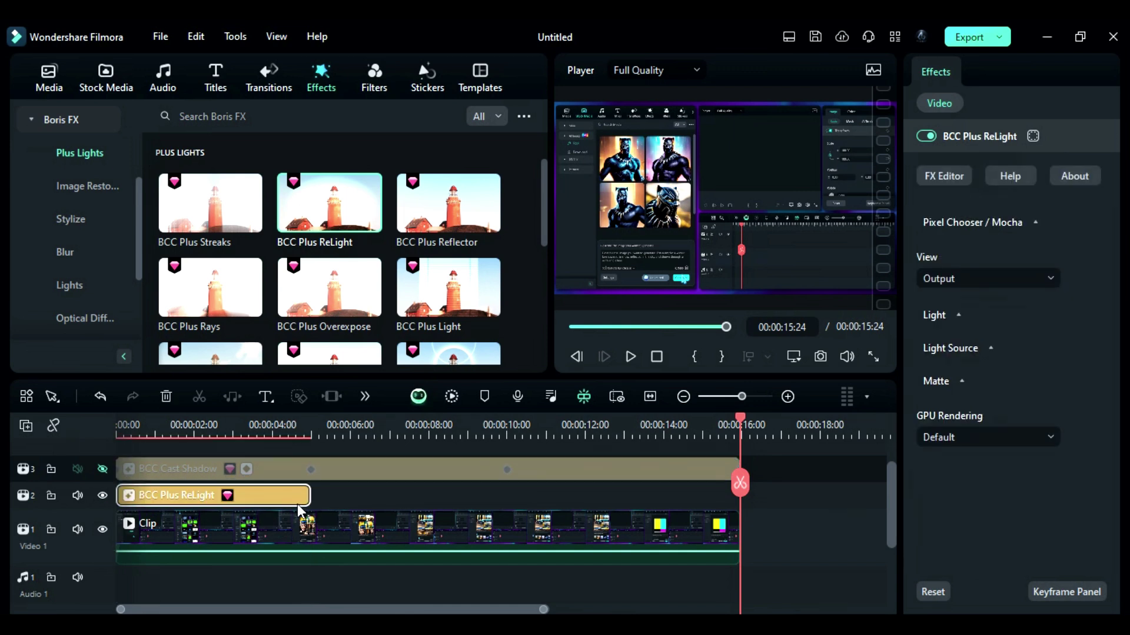
pyautogui.moveTo(412, 487); pyautogui.dragTo(739, 495)
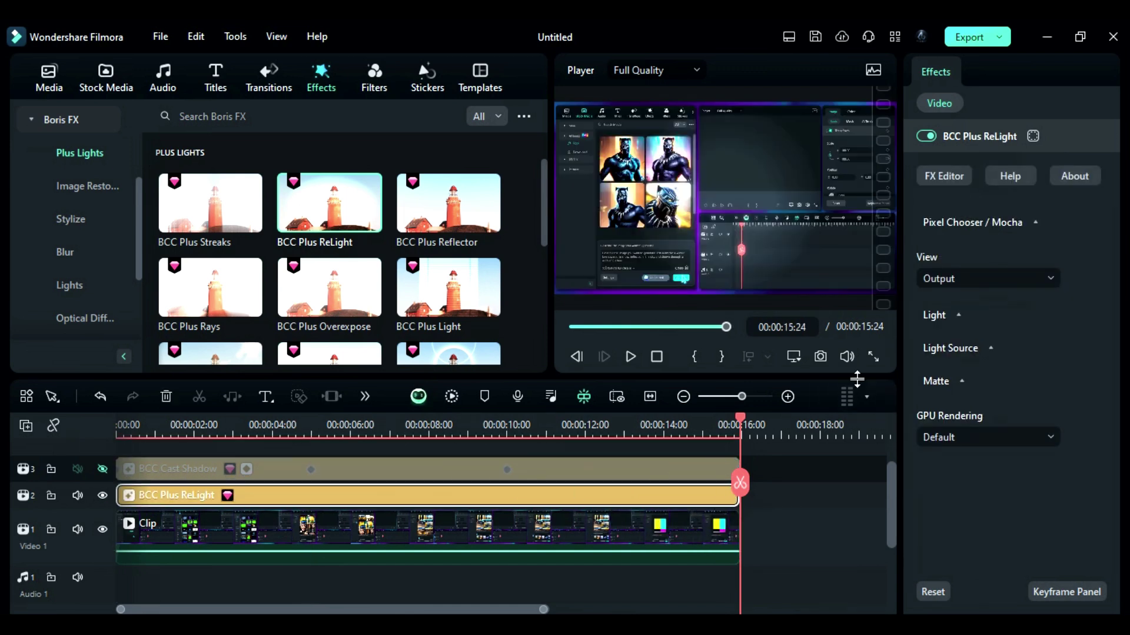
# - Set Blur X and Blur Y to 0 in the Light settings of the BCC Plus ReLight effect
pyautogui.click(958, 316)
pyautogui.scroll(-2, 979, 459)
pyautogui.moveTo(942, 419); pyautogui.dragTo(929, 419)
pyautogui.moveTo(940, 466); pyautogui.dragTo(923, 458)
pyautogui.scroll(-3, 973, 446)
# - Adjust the Light Source settings of the BCC Plus ReLight effect to reshape the light over the picture
pyautogui.click(989, 456)
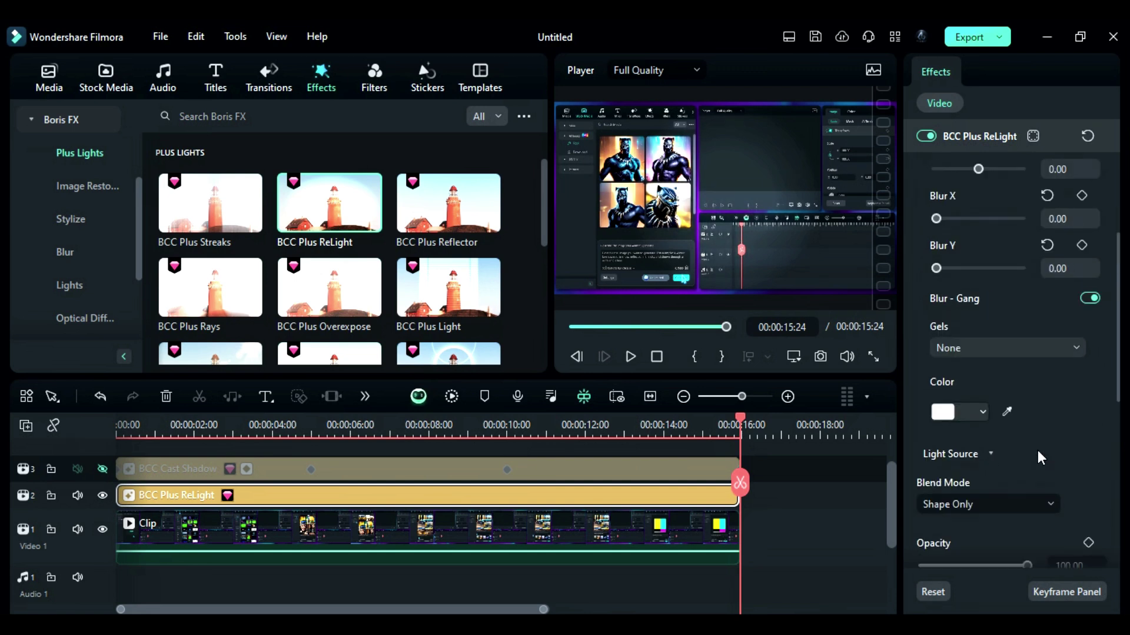
pyautogui.scroll(-5, 1036, 453)
pyautogui.moveTo(932, 405); pyautogui.dragTo(939, 407)
pyautogui.moveTo(975, 465); pyautogui.dragTo(917, 455)
# - Show the BCC Cast Shadow effect's track again and move the effect up to video track 4
pyautogui.click(241, 464)
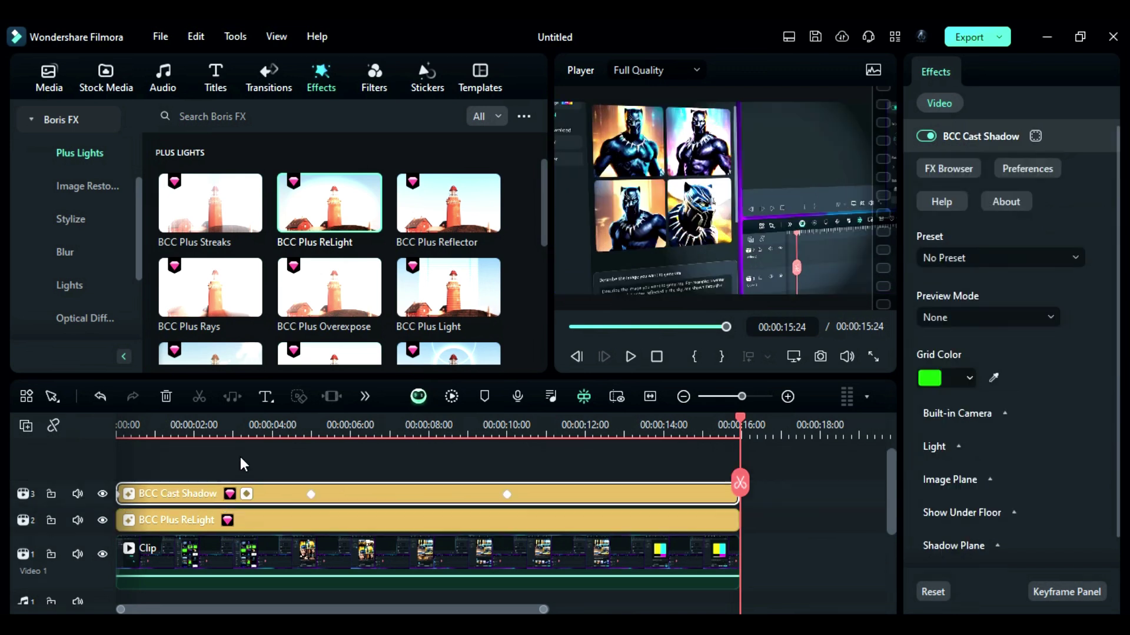
pyautogui.moveTo(238, 493); pyautogui.dragTo(237, 471)
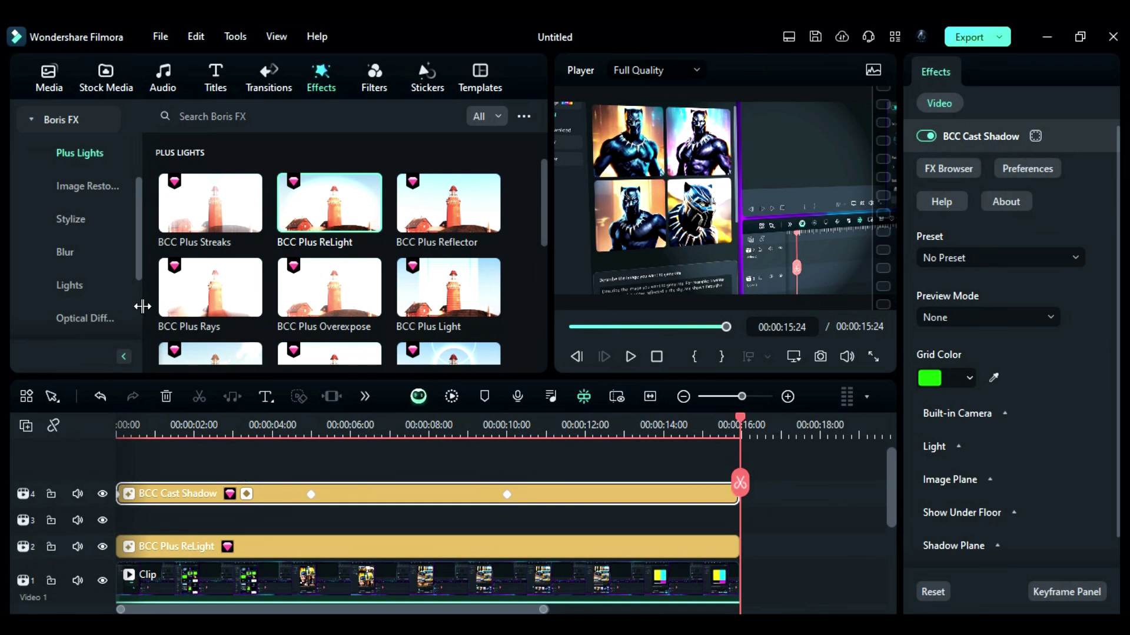
# - Add the Boris FX Blur effect BCC Fast Lens Blur on video track 3 across the whole clip and set its Iris Scale to 3
pyautogui.click(83, 253)
pyautogui.moveTo(283, 309); pyautogui.dragTo(282, 520)
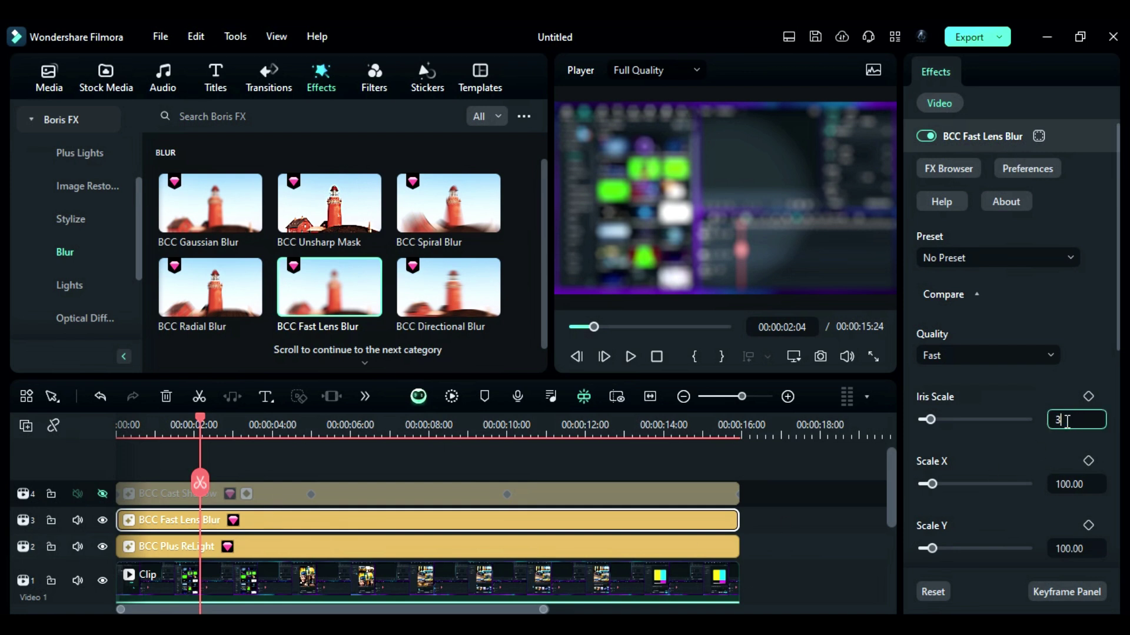
pyautogui.press('Return')
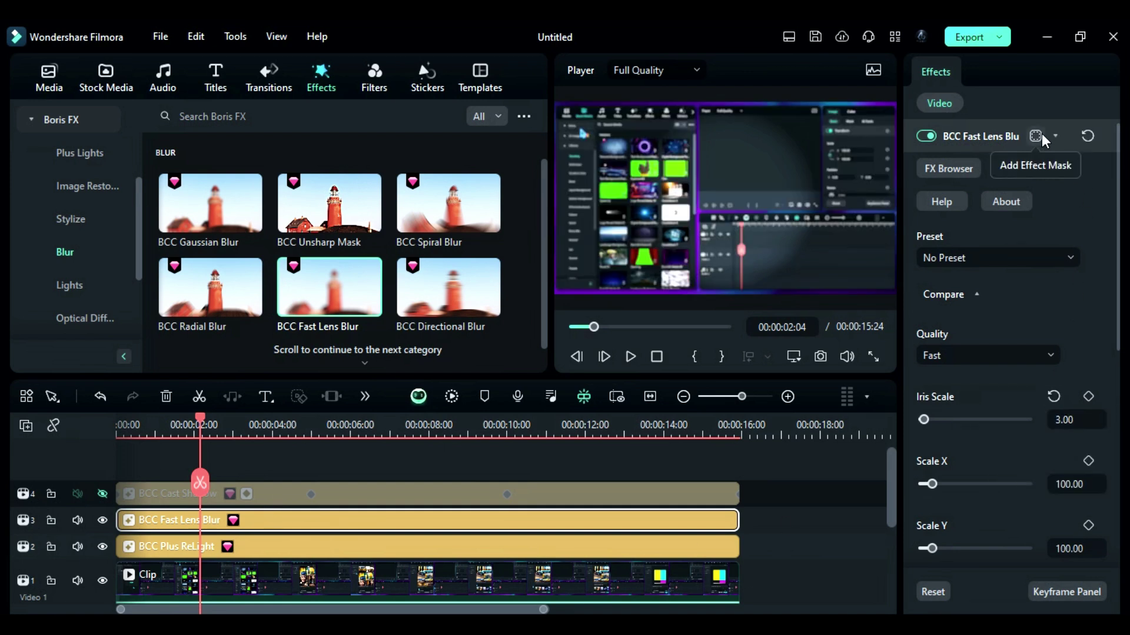
# - Add a circular mask to the BCC Fast Lens Blur effect, set its Blur Strength to 3.64 and invert the mask
pyautogui.click(1053, 137)
pyautogui.click(1057, 182)
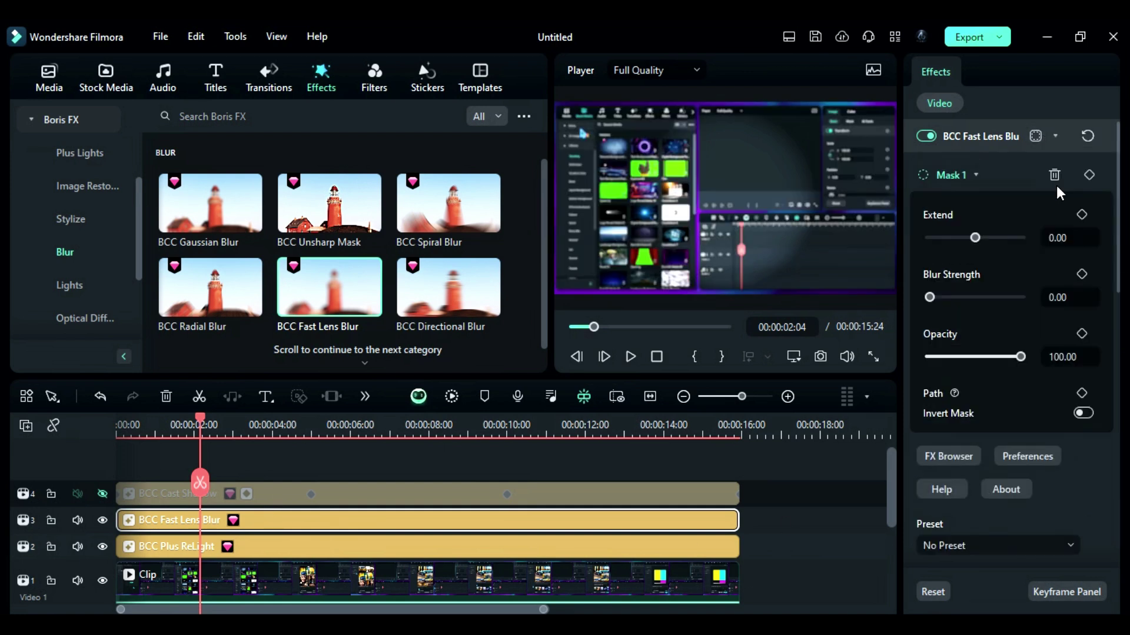
pyautogui.moveTo(930, 297); pyautogui.dragTo(942, 299)
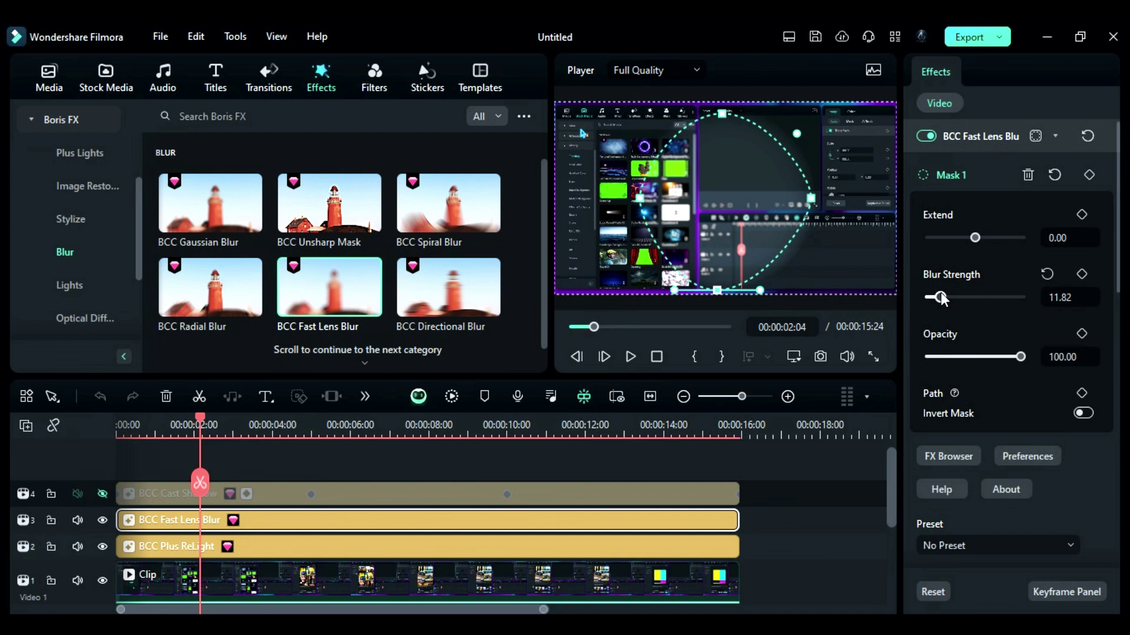
pyautogui.click(1080, 412)
# - Keyframe the blur mask's Path at the clip's start, about 5 s, about 10 s and the end, repositioning the mask over the area of focus
pyautogui.moveTo(202, 426); pyautogui.dragTo(116, 426)
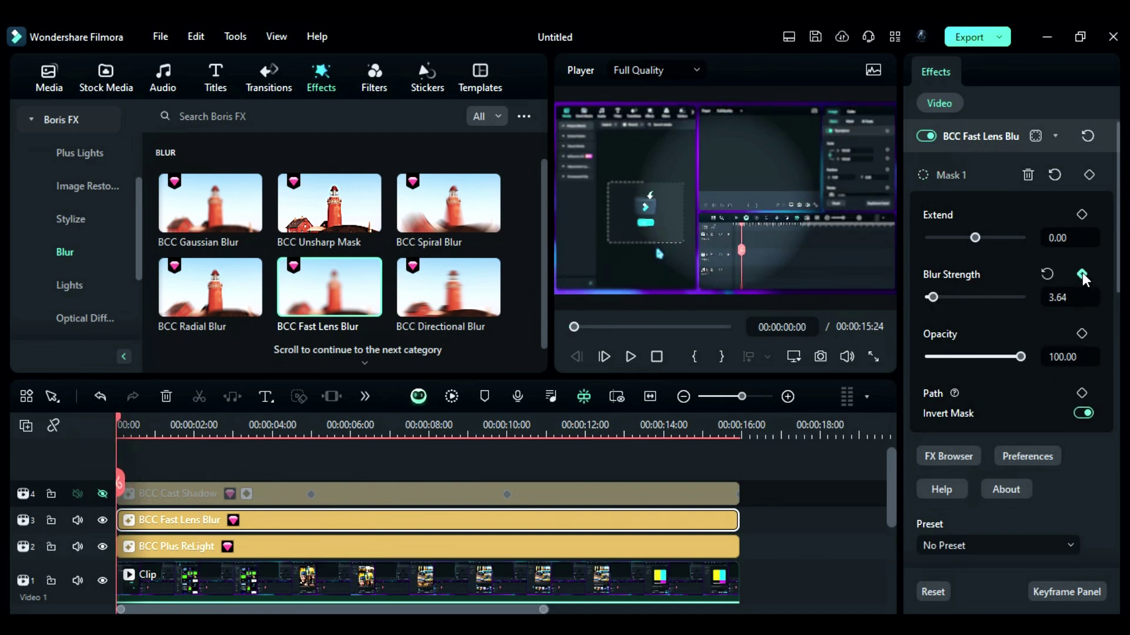
pyautogui.click(747, 237)
pyautogui.moveTo(748, 233); pyautogui.dragTo(641, 211)
pyautogui.moveTo(118, 426); pyautogui.dragTo(311, 457)
pyautogui.click(950, 175)
pyautogui.moveTo(645, 206); pyautogui.dragTo(650, 238)
pyautogui.moveTo(311, 426); pyautogui.dragTo(736, 457)
pyautogui.click(951, 175)
pyautogui.click(951, 175)
# - Show the BCC Cast Shadow effect's track again and play the whole composition from the start
pyautogui.press('Home')
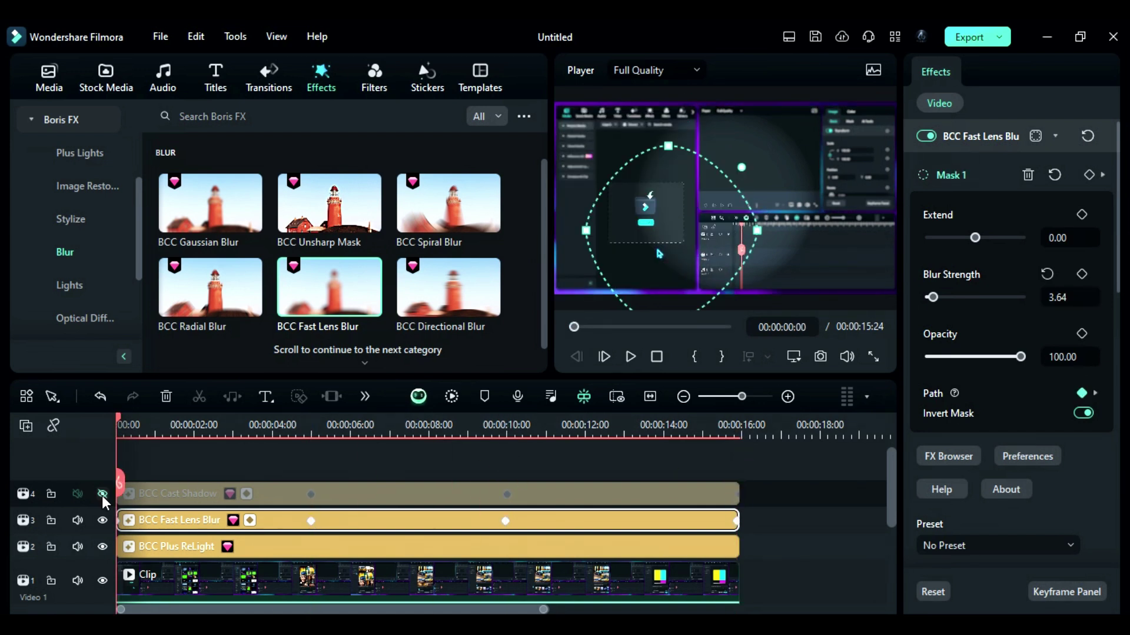
pyautogui.click(102, 495)
pyautogui.click(630, 357)
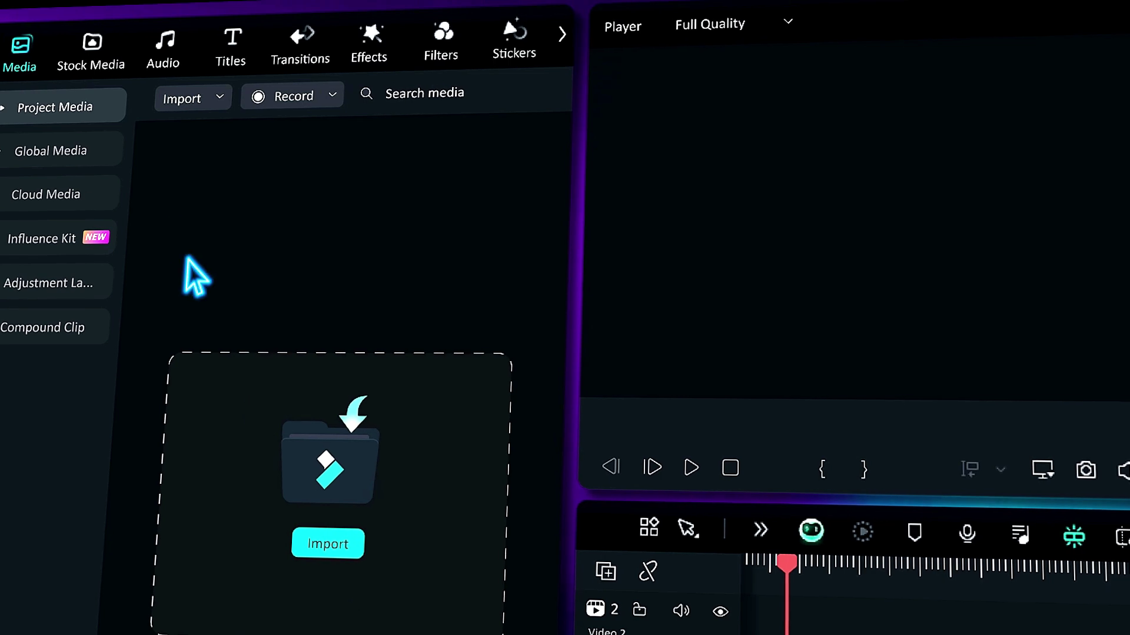
pyautogui.click(90, 53)
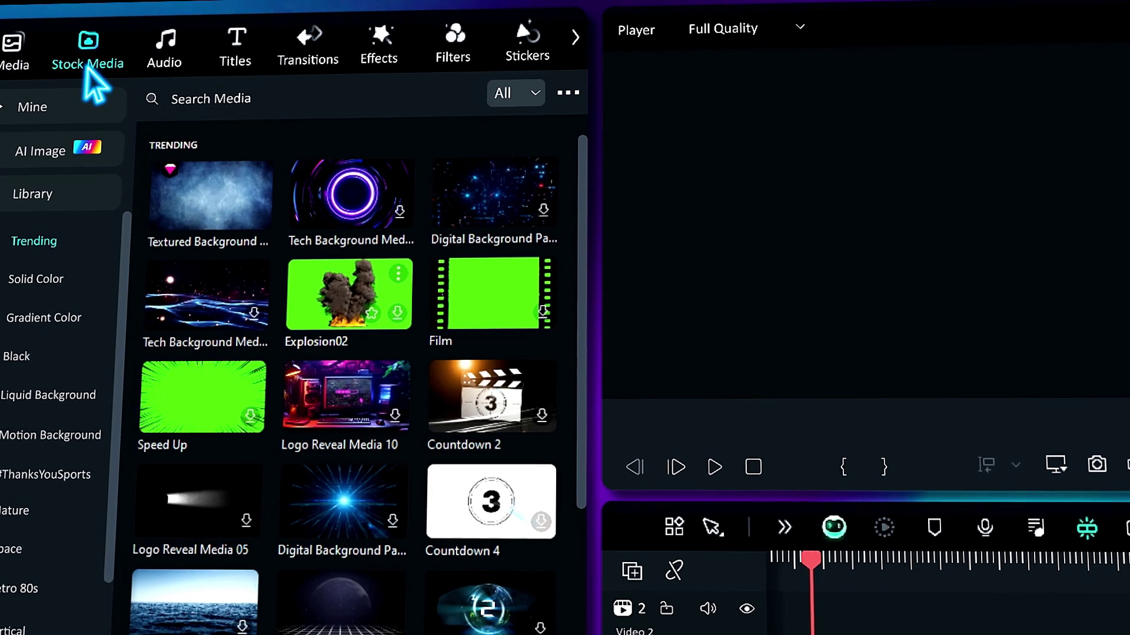
pyautogui.click(62, 156)
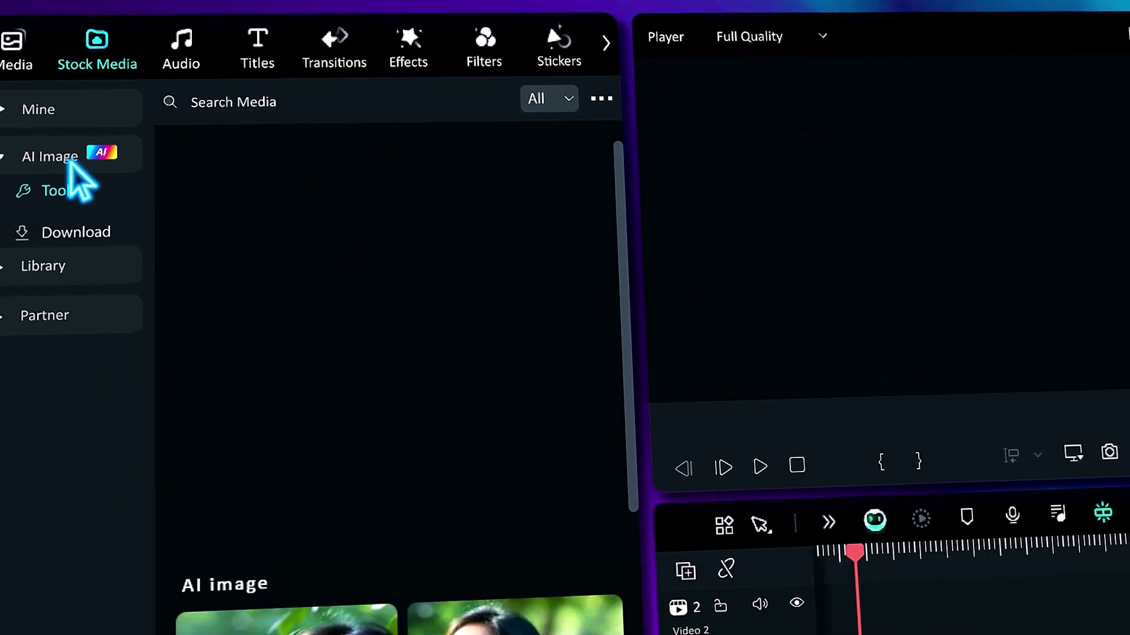